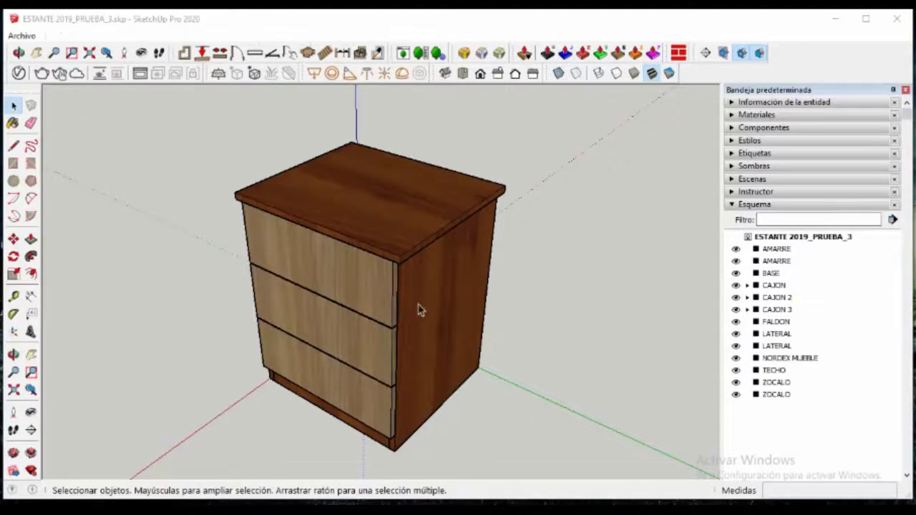
Step: Orbit around the finished three-drawer nightstand to view it from several sides
mouse_move(419, 310)
middle_mouse_down()
mouse_move(527, 196)
mouse_move(466, 272)
mouse_move(428, 272)
mouse_move(470, 262)
mouse_move(303, 272)
mouse_move(517, 184)
mouse_move(344, 238)
mouse_move(359, 165)
mouse_move(315, 242)
mouse_move(364, 160)
mouse_move(325, 289)
mouse_move(411, 180)
mouse_move(377, 272)
mouse_move(344, 236)
middle_mouse_up()
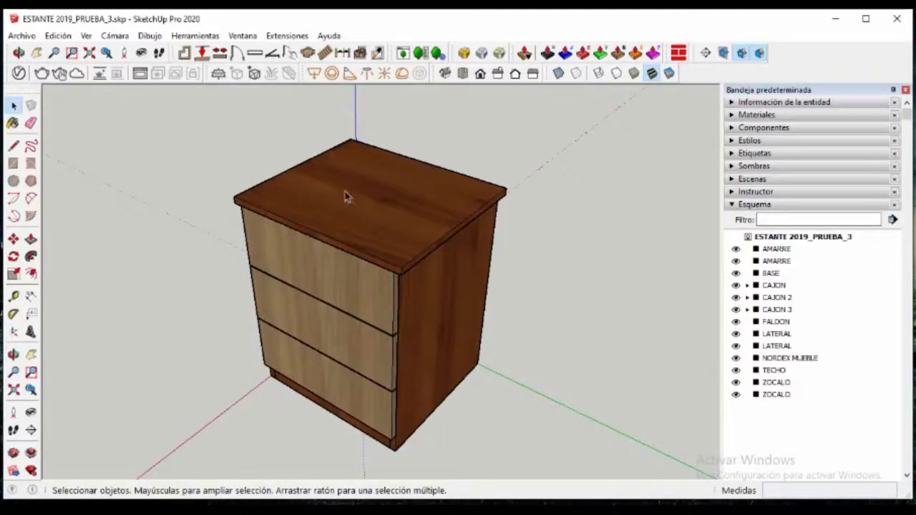
Step: Hide TECHO, both AMARRE rails and drawers CAJON, CAJON 2 and CAJON 3 in the Outliner
mouse_move(345, 196)
middle_mouse_down()
mouse_move(446, 262)
mouse_move(448, 231)
middle_mouse_up()
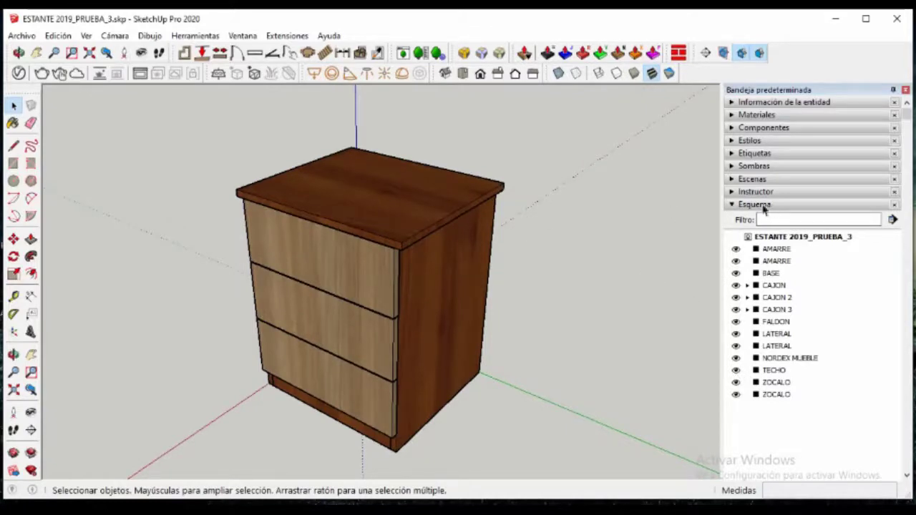
left_click(735, 370)
left_click(736, 260)
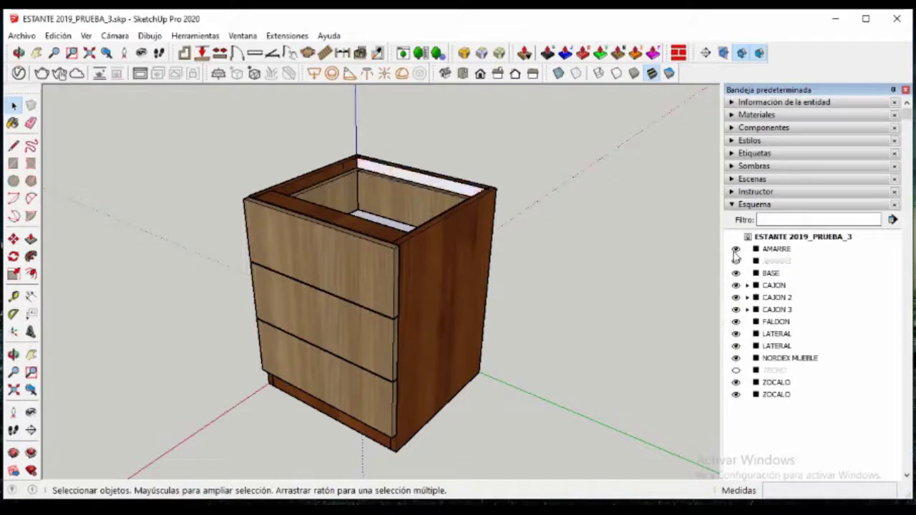
left_click(736, 248)
left_click(736, 285)
left_click(736, 297)
left_click(736, 309)
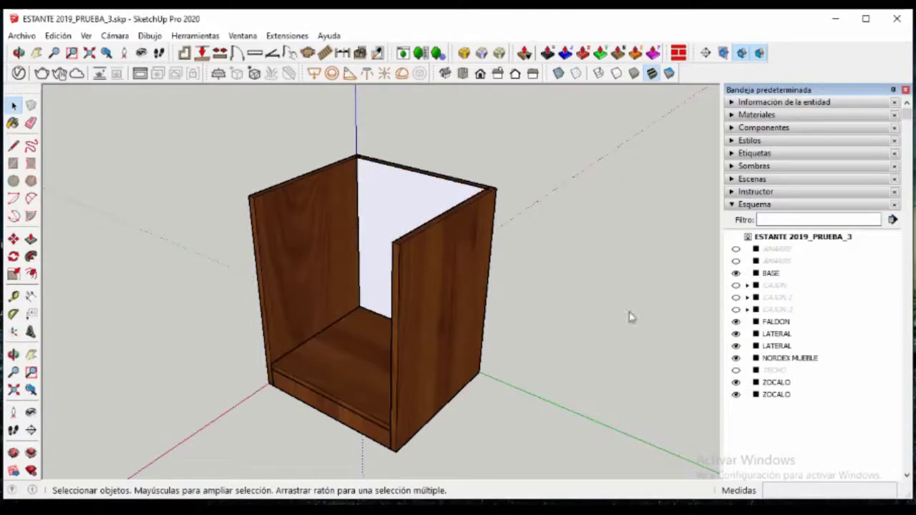
Step: Orbit the emptied carcass from a front view to a higher three-quarter view
mouse_move(630, 317)
middle_mouse_down()
mouse_move(593, 288)
mouse_move(432, 207)
middle_mouse_up()
middle_click_drag(376, 199, 499, 190)
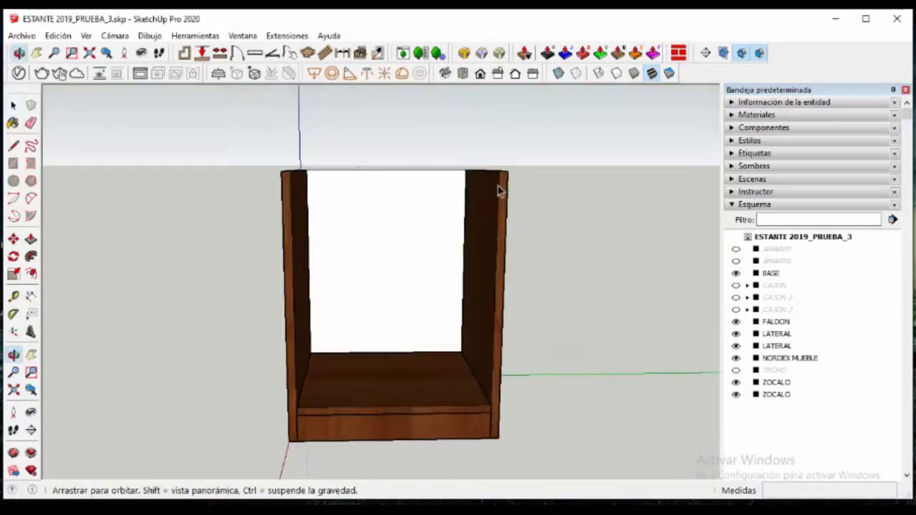
mouse_move(520, 372)
middle_mouse_down()
mouse_move(517, 395)
mouse_move(472, 373)
mouse_move(490, 344)
mouse_move(307, 313)
mouse_move(392, 338)
middle_mouse_up()
mouse_move(446, 251)
middle_mouse_down()
mouse_move(417, 296)
mouse_move(374, 201)
mouse_move(406, 261)
middle_mouse_up()
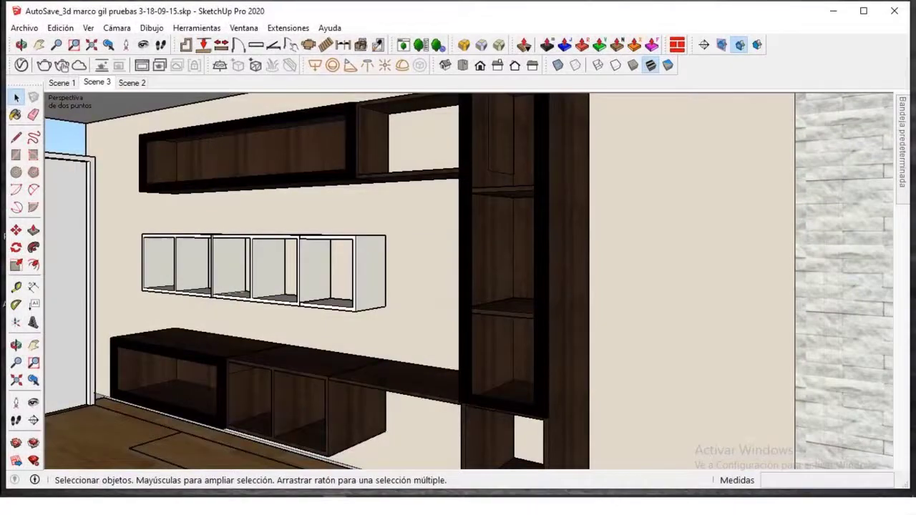
Step: Switch to the saved Scene 2 view showing the white cubes and dark shelving
key("Page_Down")
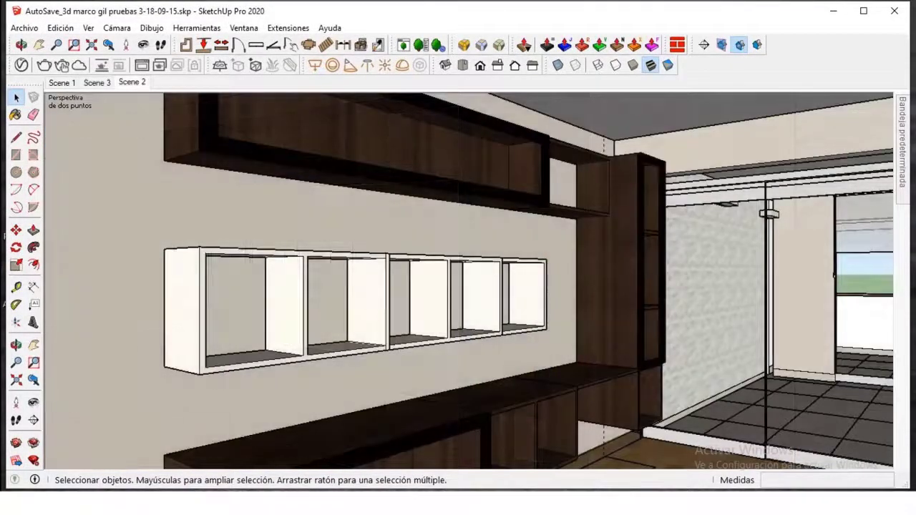